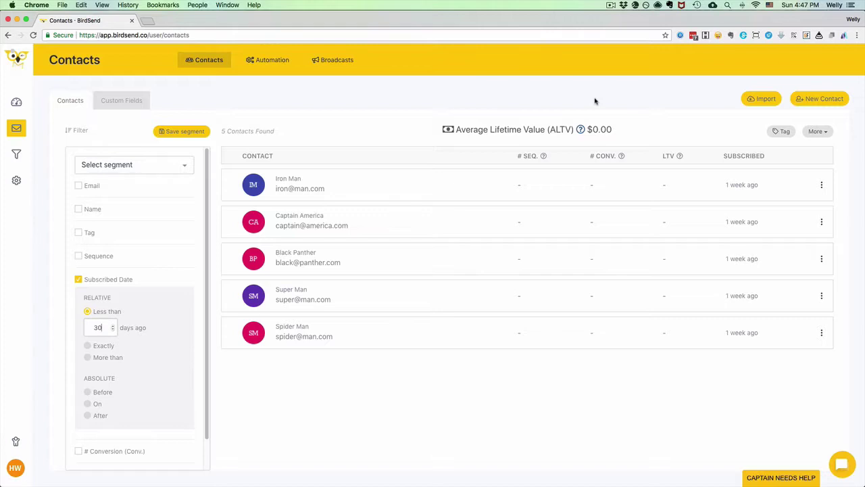
- Start a contacts import and accept the No Spam, email-permission and auto-upgrade terms
click(14, 130)
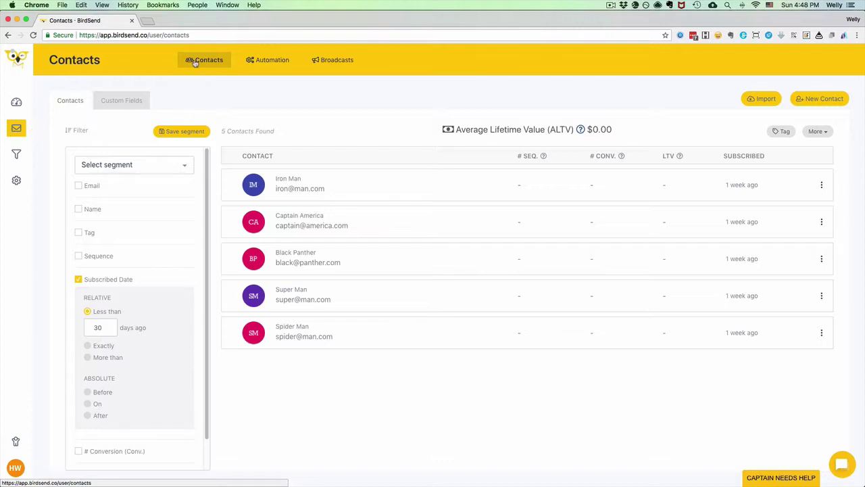
click(764, 101)
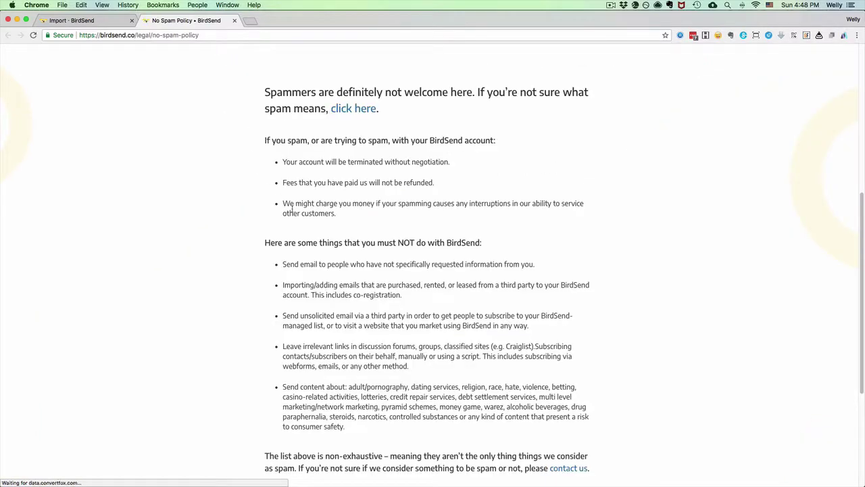
click(72, 20)
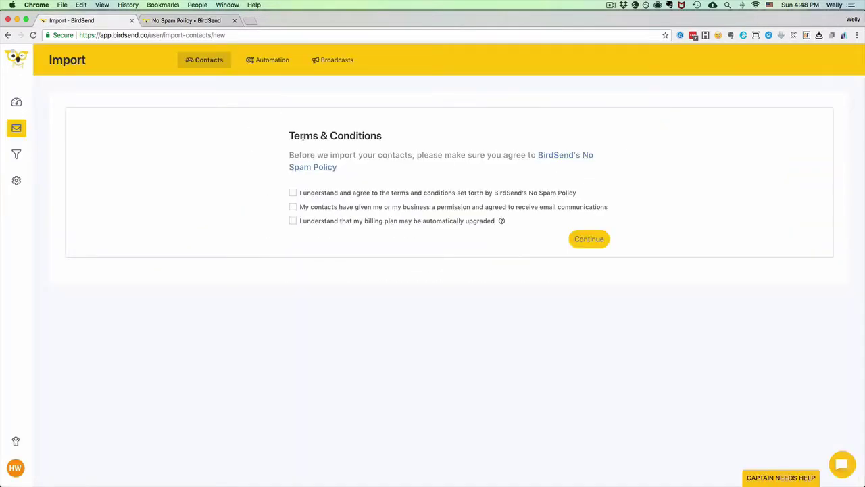
click(293, 193)
click(293, 207)
click(294, 221)
click(583, 239)
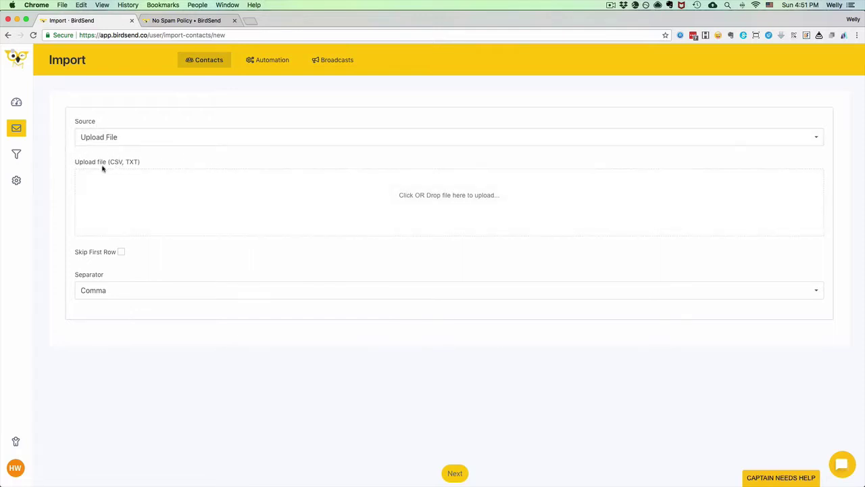
- Switch the import source to Manual entry, then back to Upload File
click(123, 139)
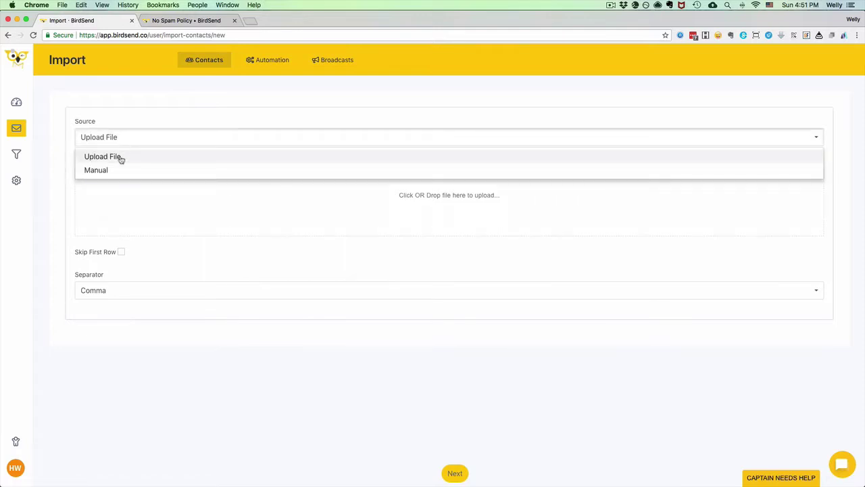
click(99, 170)
click(100, 191)
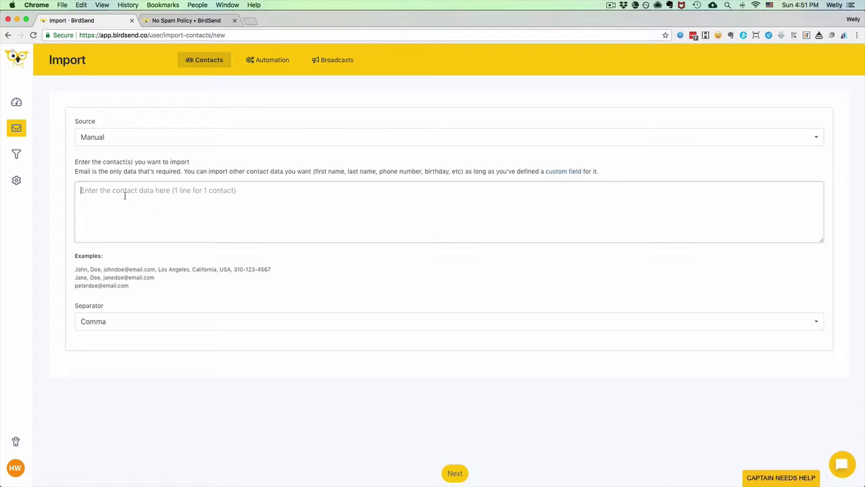
click(136, 143)
click(137, 160)
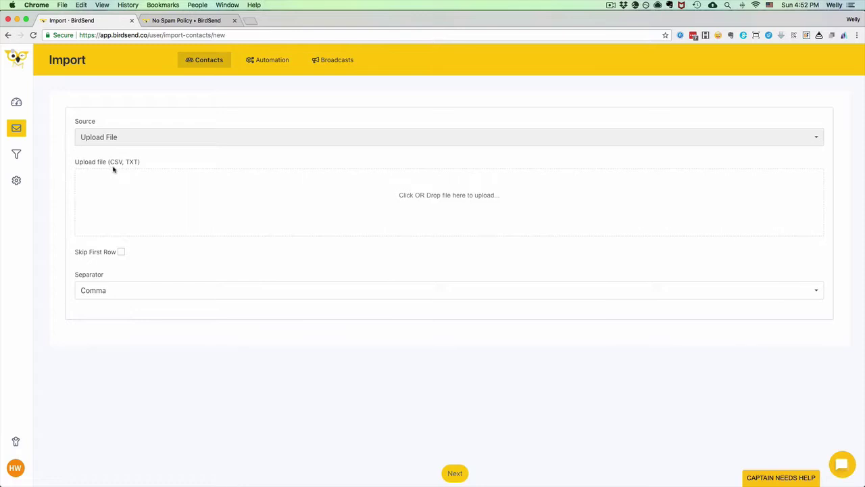
- Upload contacts.csv and bring its spreadsheet in OpenOffice Calc to the front
click(417, 203)
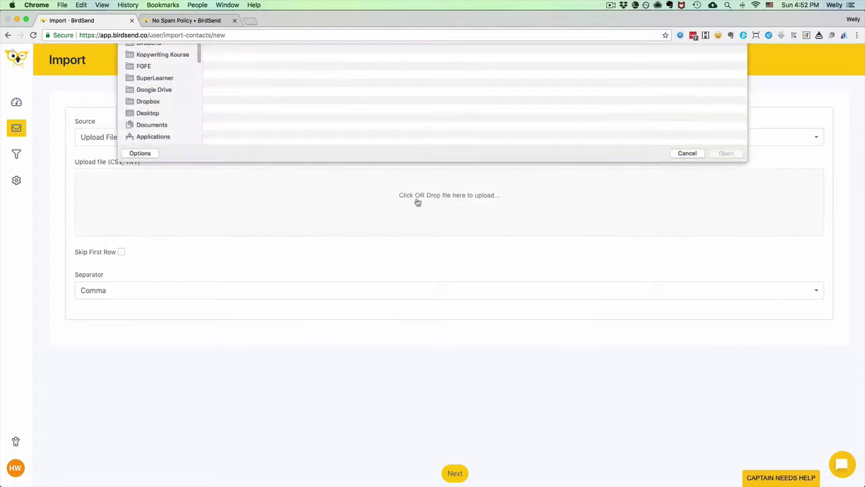
double_click(262, 81)
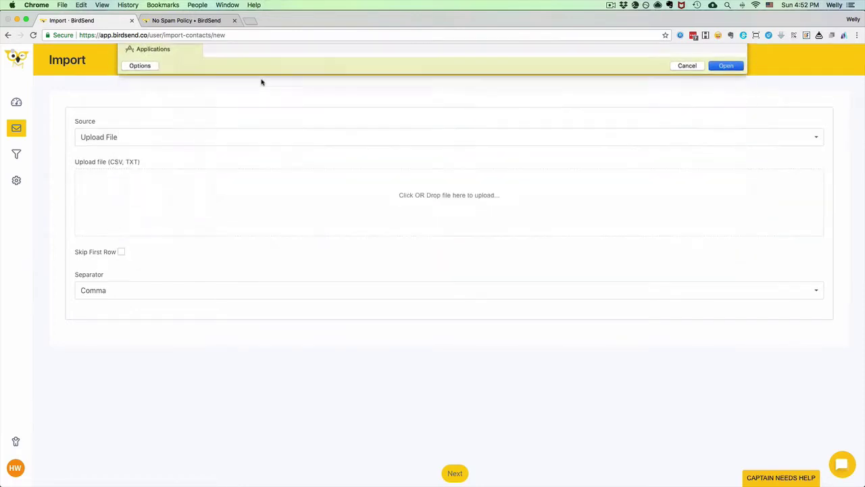
key(super+Tab)
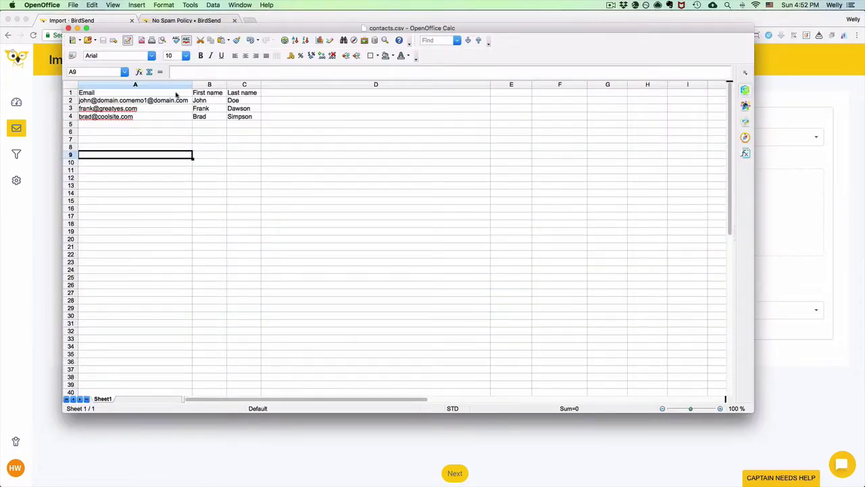
- Inspect the contact emails in A2–A4 and the first and last names in row 2
click(167, 100)
click(167, 108)
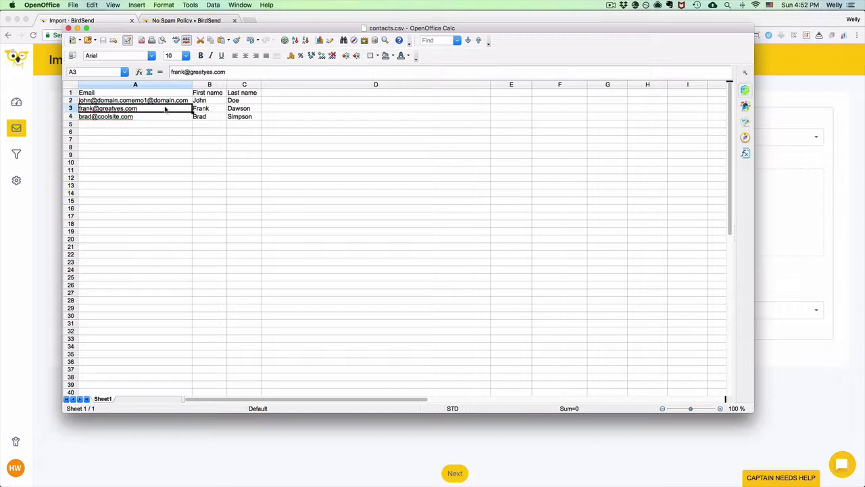
click(167, 118)
click(219, 100)
click(237, 103)
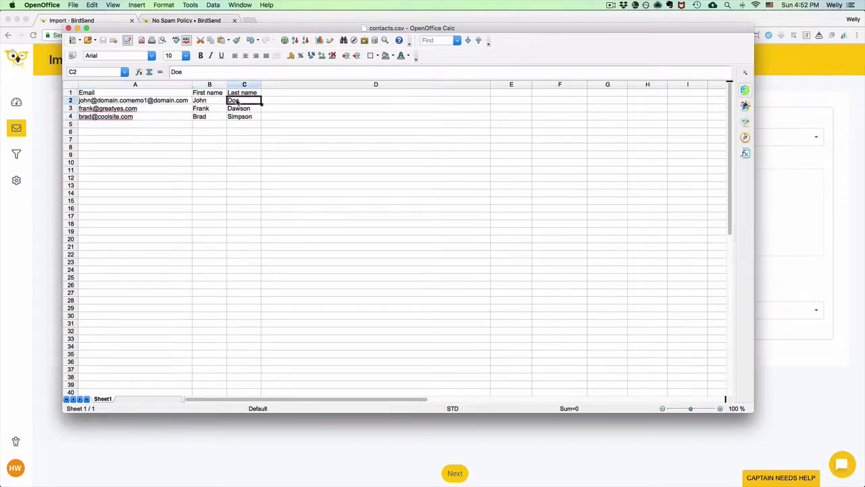
- Move the Calc window aside, review the Email, First name and Last name headers, and return to BirdSend
drag(296, 40, 357, 86)
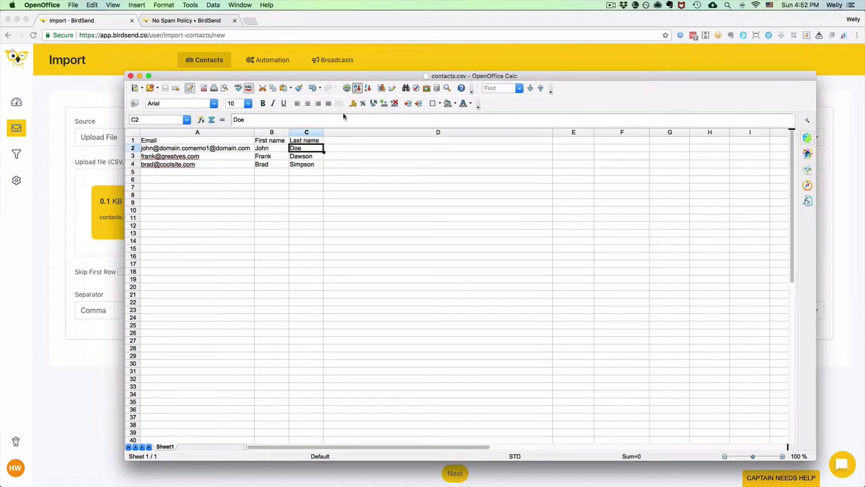
click(293, 171)
click(184, 143)
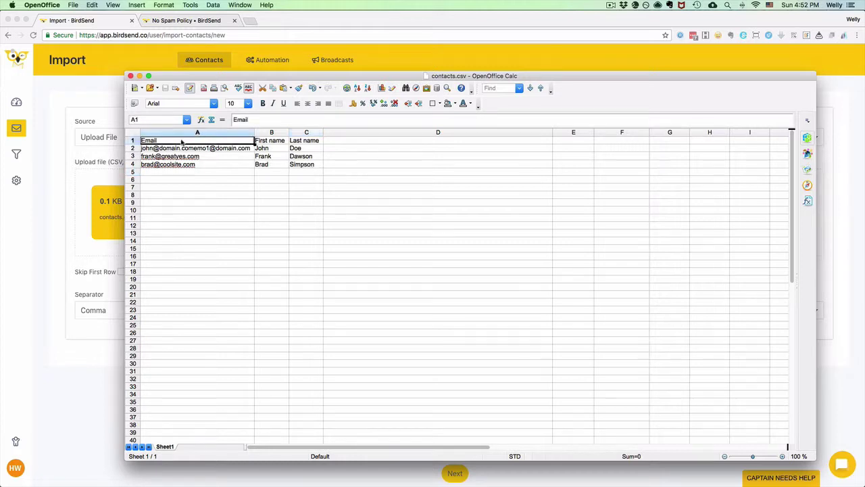
click(281, 143)
click(299, 144)
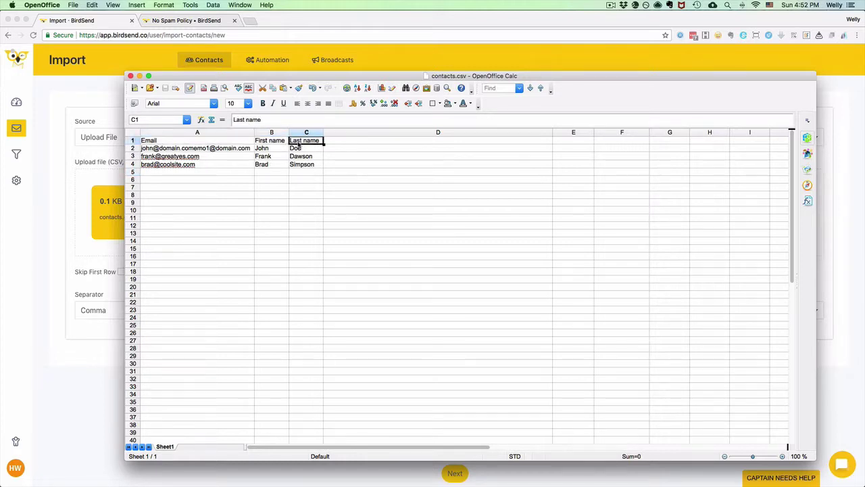
click(237, 142)
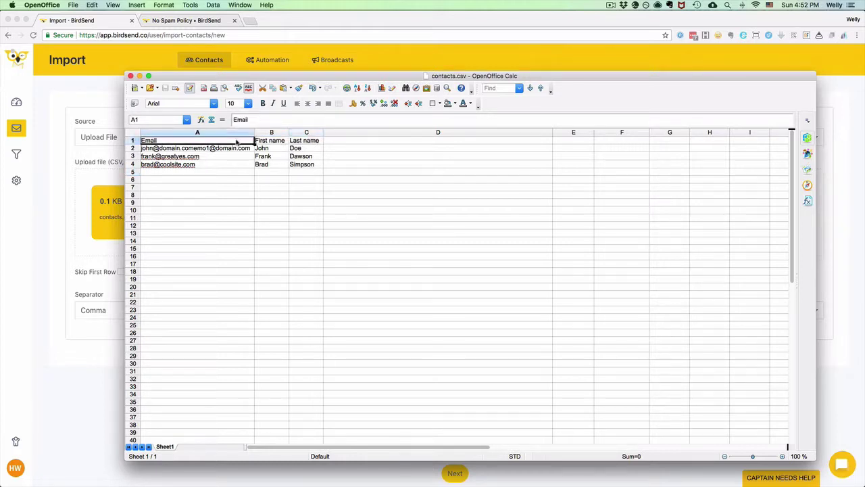
click(273, 143)
click(313, 144)
key(super+q)
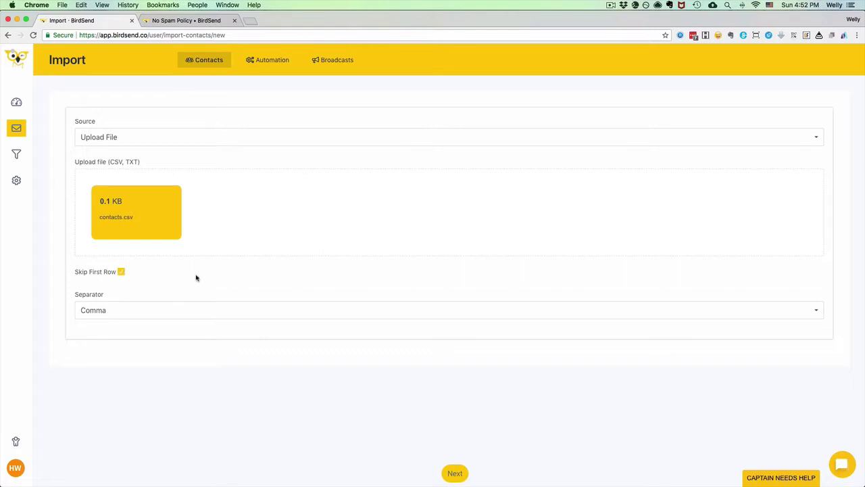
- Select the contact data rows A2:C4 in contacts.csv, then return to BirdSend
key(super+Tab)
click(192, 150)
drag(191, 152, 309, 169)
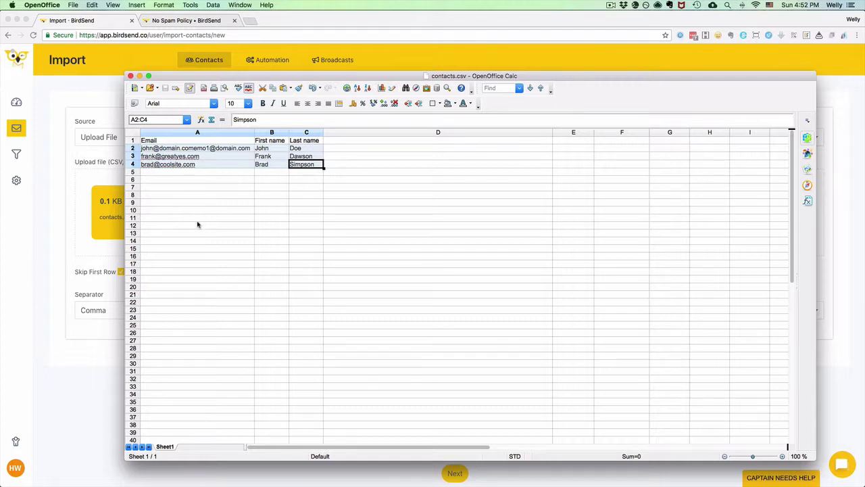
key(super+Tab)
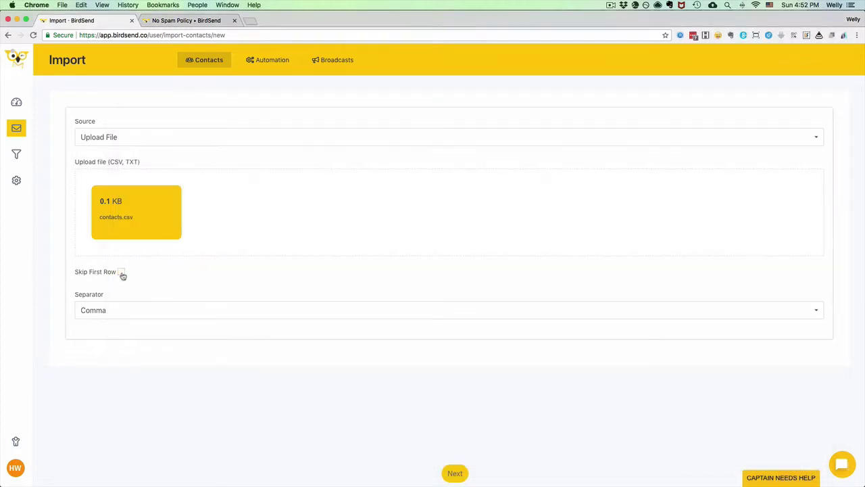
- Highlight the A1–C1 headers and the whole table A1:C4, then go back to BirdSend
key(super+Tab)
click(181, 143)
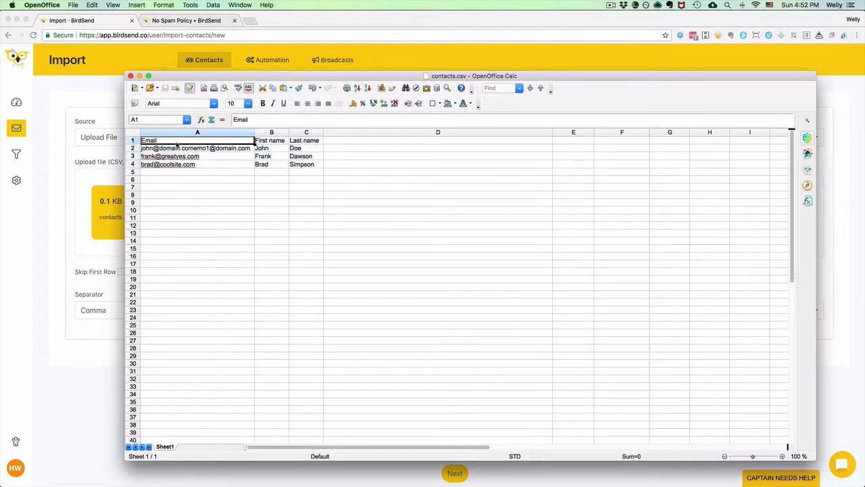
click(271, 142)
click(306, 143)
drag(220, 144, 312, 169)
click(258, 192)
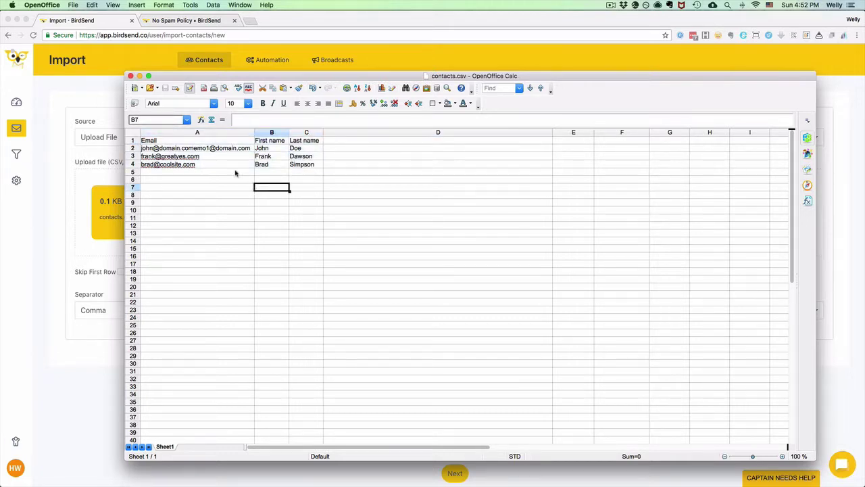
click(103, 258)
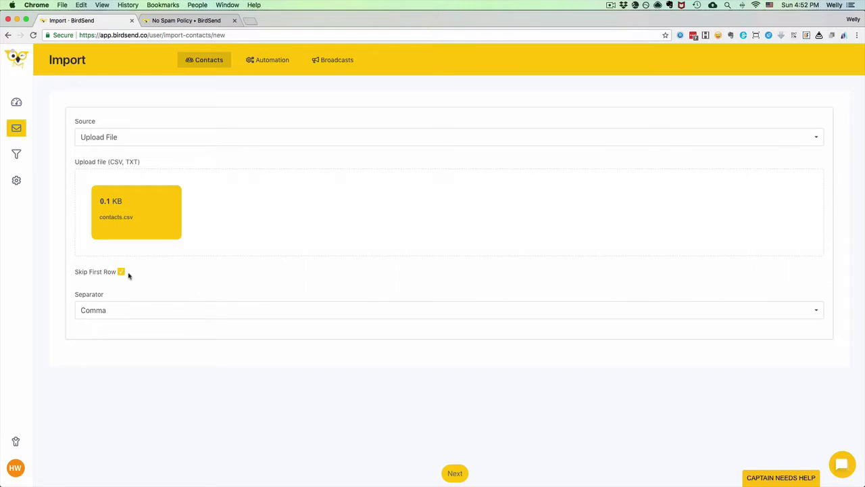
- Review the Email, Last name and First name headings, then advance BirdSend to column mapping
key(super+Tab)
click(169, 141)
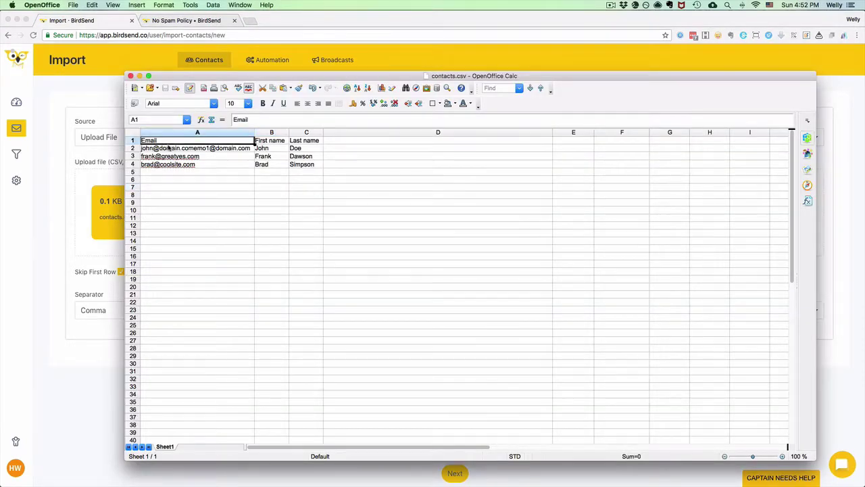
click(315, 140)
click(271, 142)
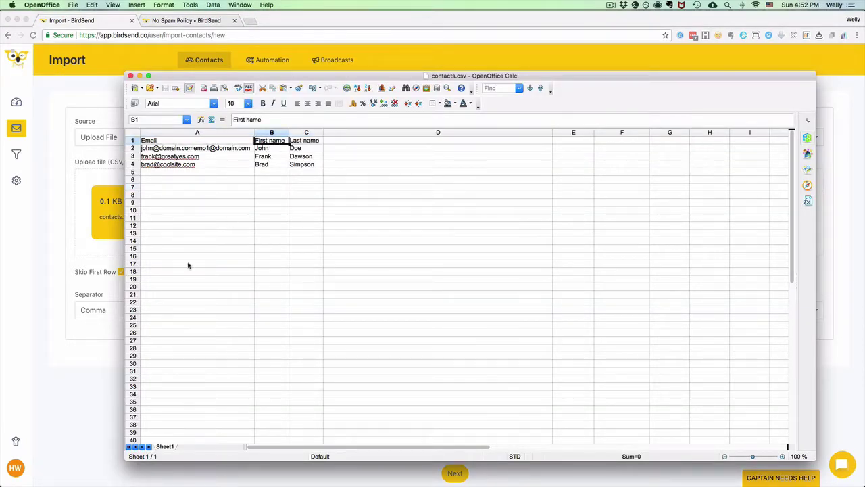
click(55, 353)
click(455, 473)
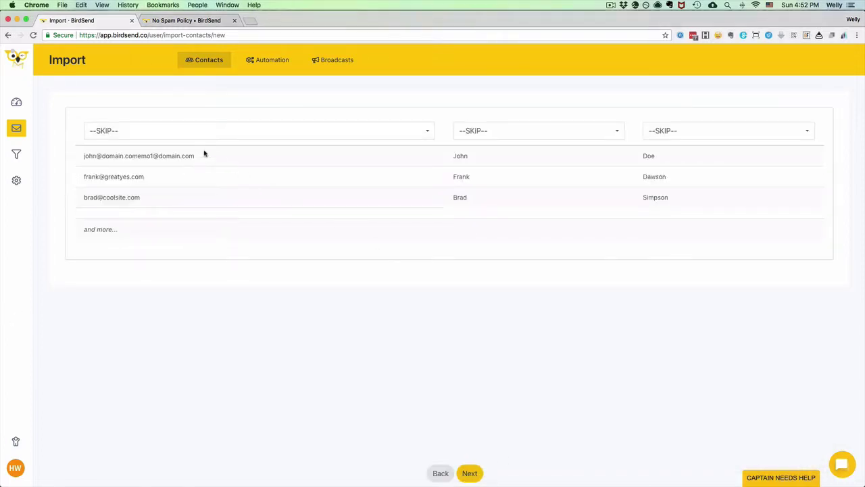
- Map the first, second and third columns to Email, First Name and Last Name, then continue
click(162, 133)
click(166, 165)
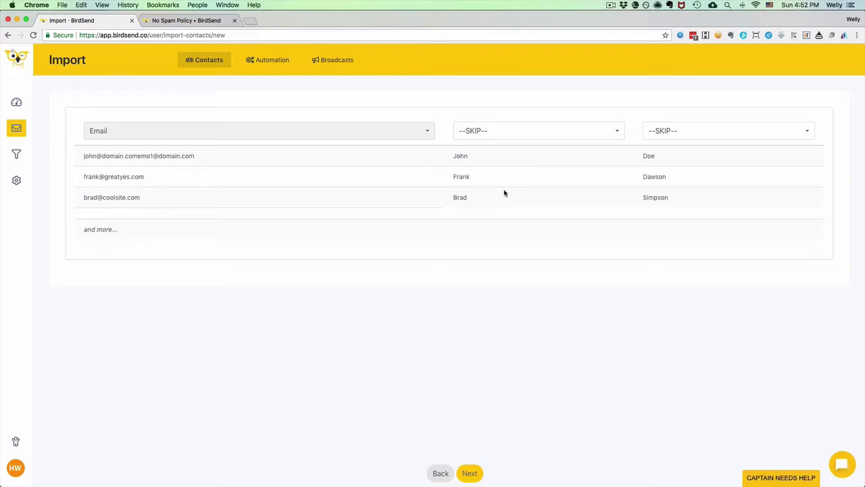
click(506, 131)
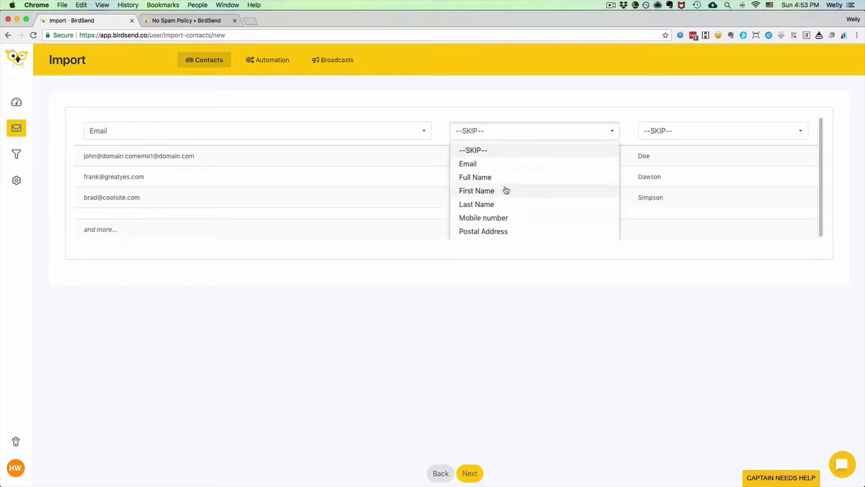
click(507, 189)
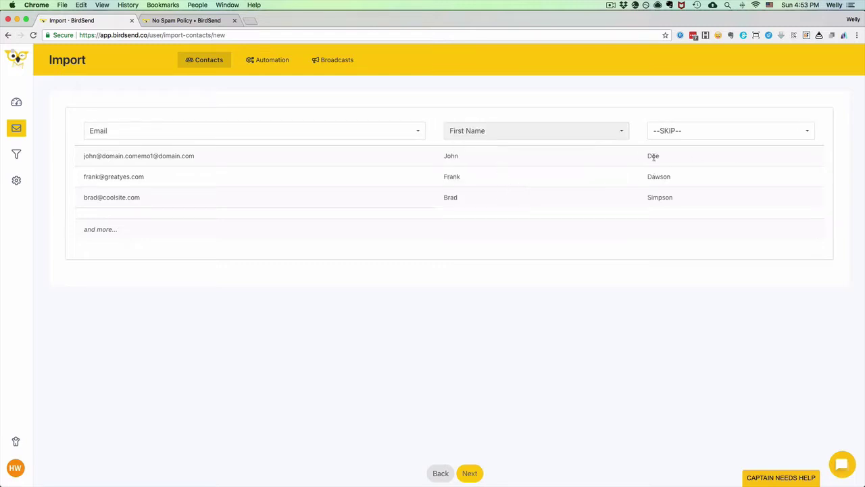
click(669, 137)
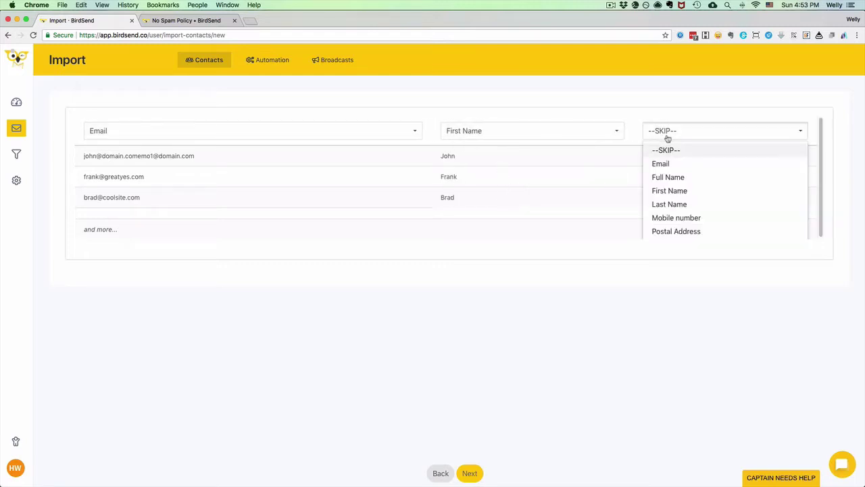
click(674, 205)
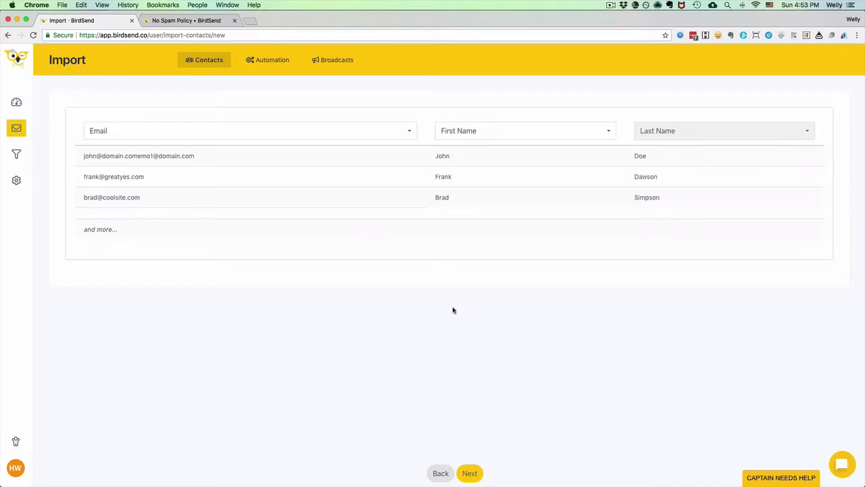
click(469, 473)
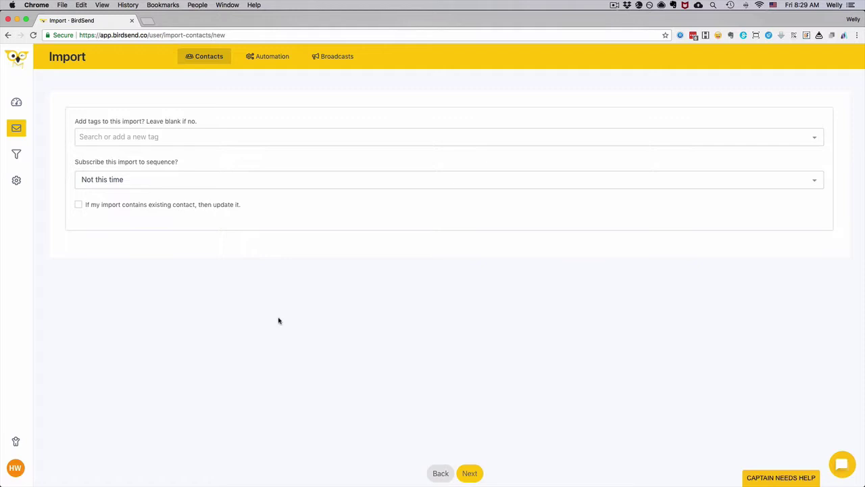
- Tag the import with the new tag 'demo tag2' and the existing tag 'adwords - free coaching call'
click(159, 137)
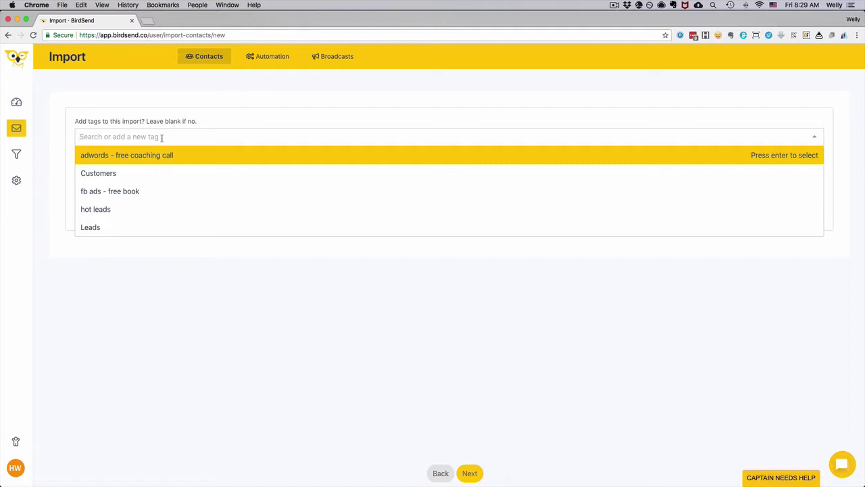
text(demp)
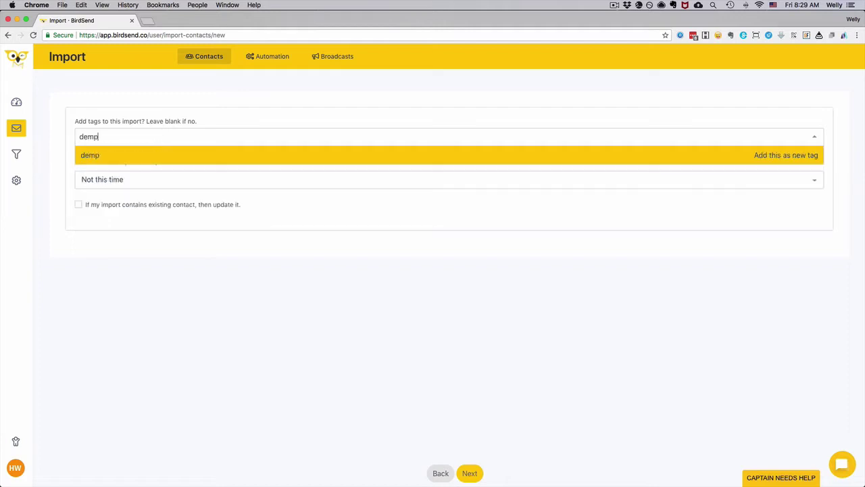
text( t)
key(BackSpace)
key(BackSpace)
key(BackSpace)
text(o tag2)
key(Return)
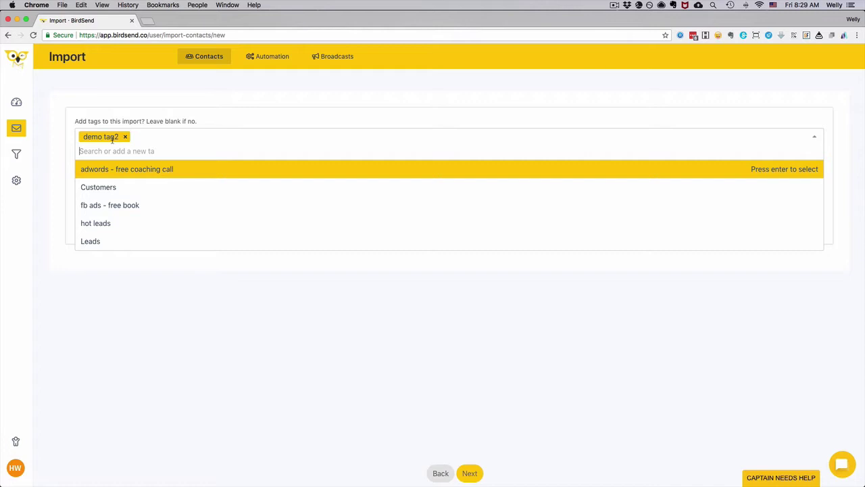
click(113, 170)
click(130, 285)
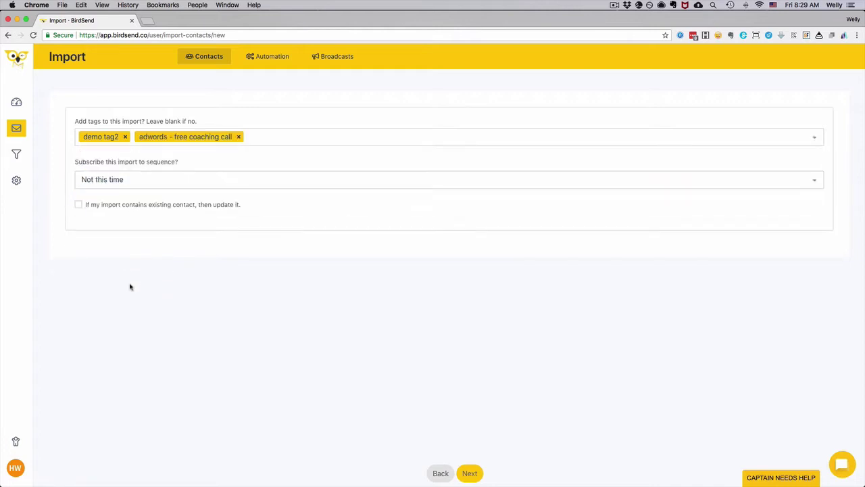
- Choose 'demo sequence 2' as the sequence for imported contacts
click(99, 179)
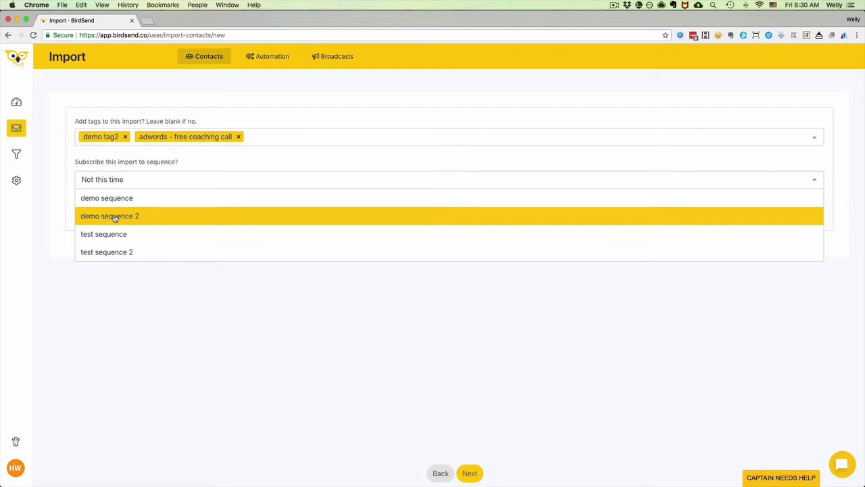
click(115, 218)
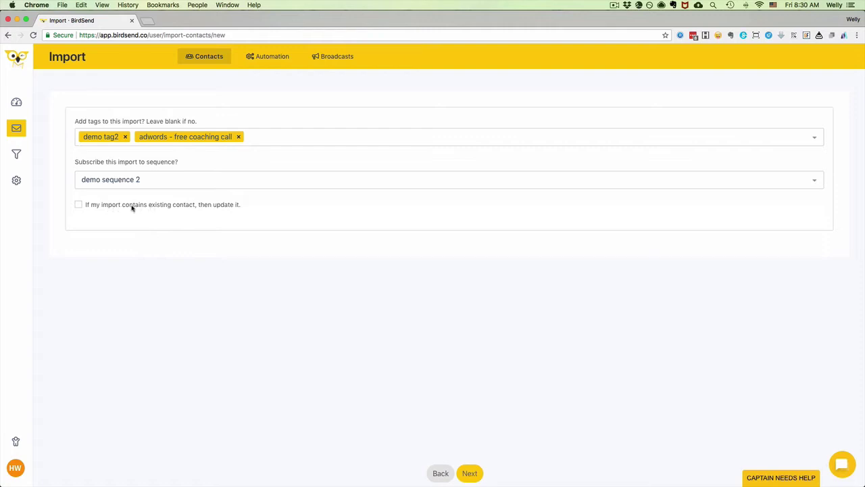
- Enable updating existing contacts and add an 'Unsubscribe from sequence' action
click(79, 206)
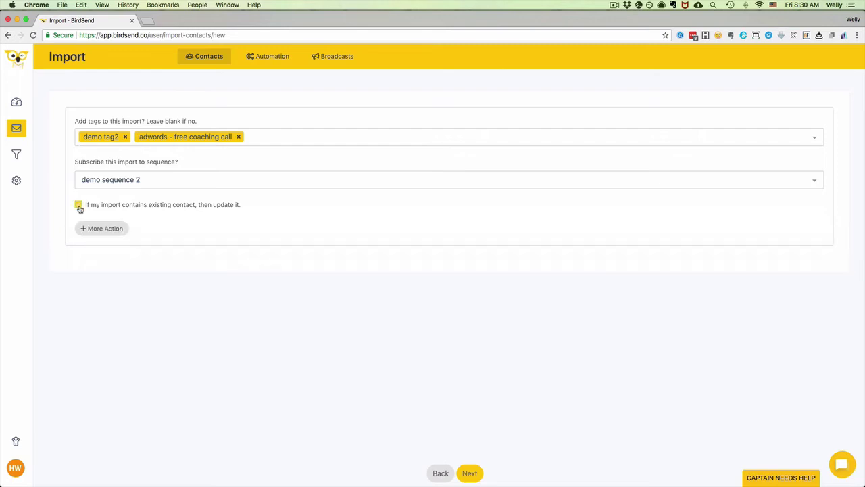
click(79, 206)
click(79, 206)
click(126, 246)
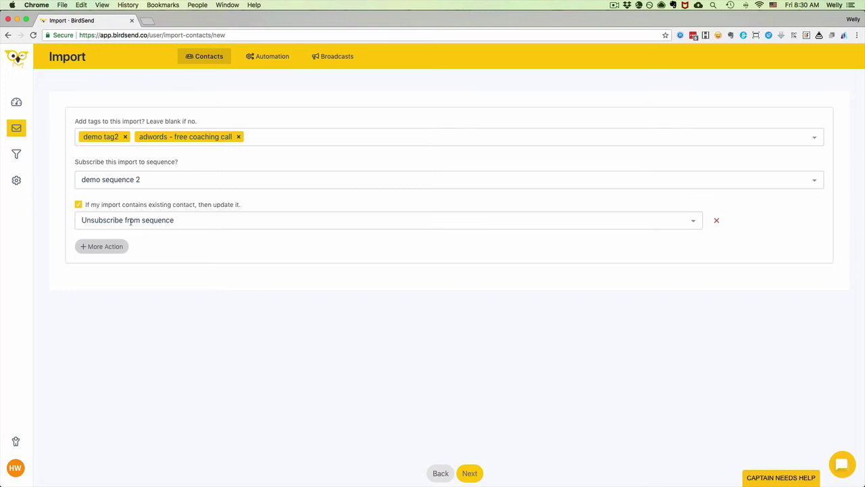
click(130, 221)
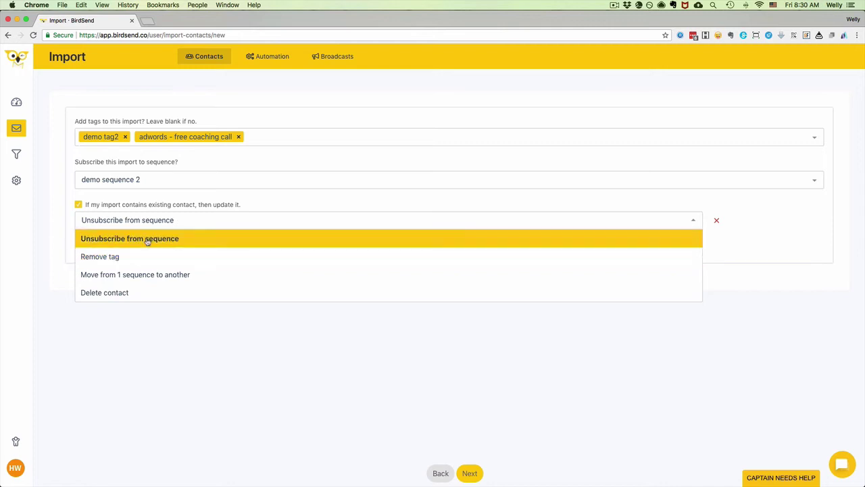
click(132, 325)
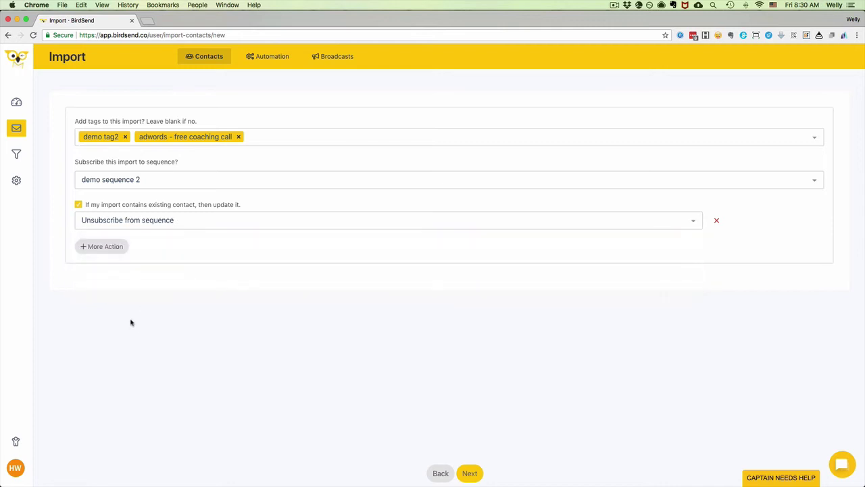